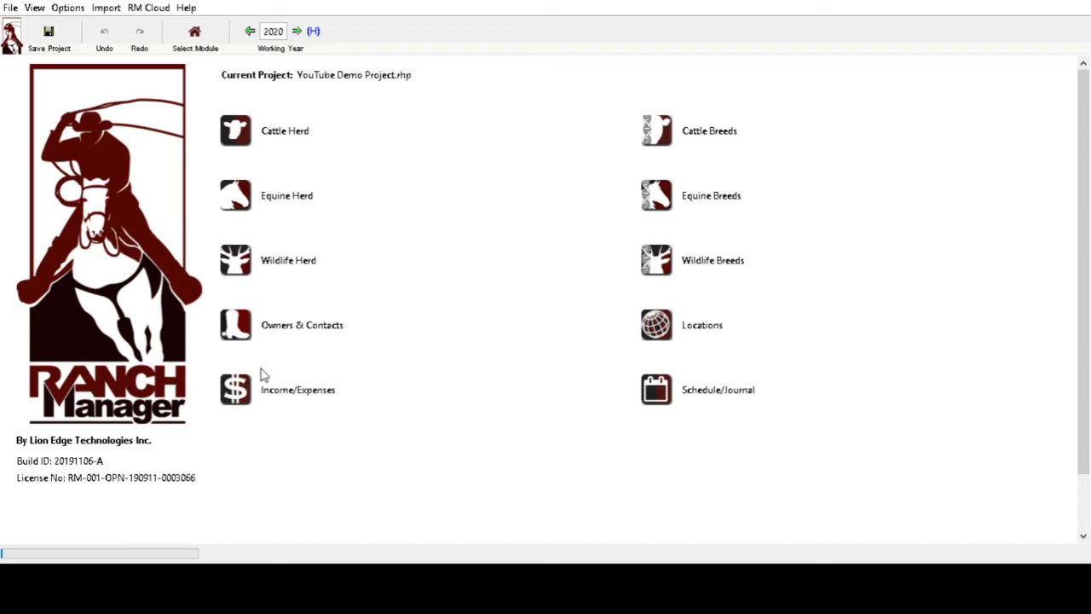
- Open Owners & Contacts, return Home, reopen it, and select White Mountains Livestock Company LLC
{"action": "left_click", "coordinate": [228, 332]}
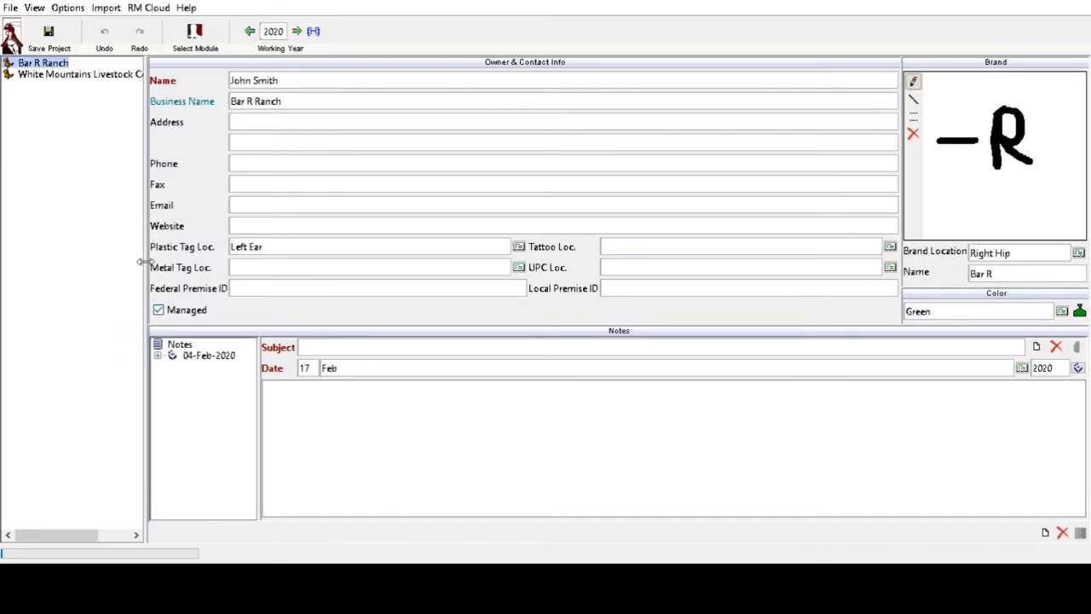
{"action": "left_click", "coordinate": [203, 43]}
{"action": "left_click", "coordinate": [224, 43]}
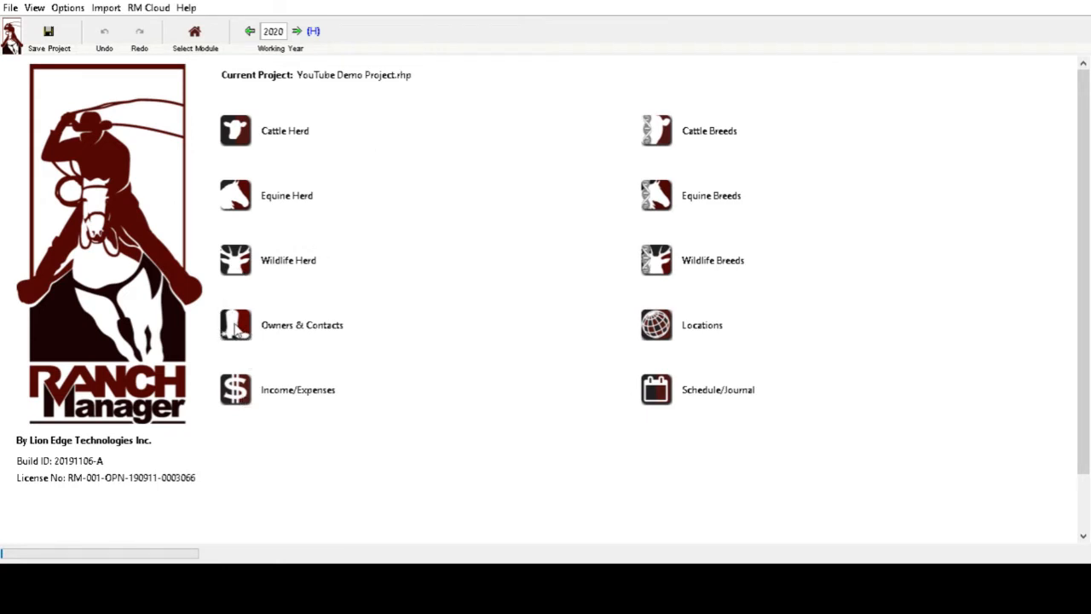
{"action": "left_click", "coordinate": [237, 328]}
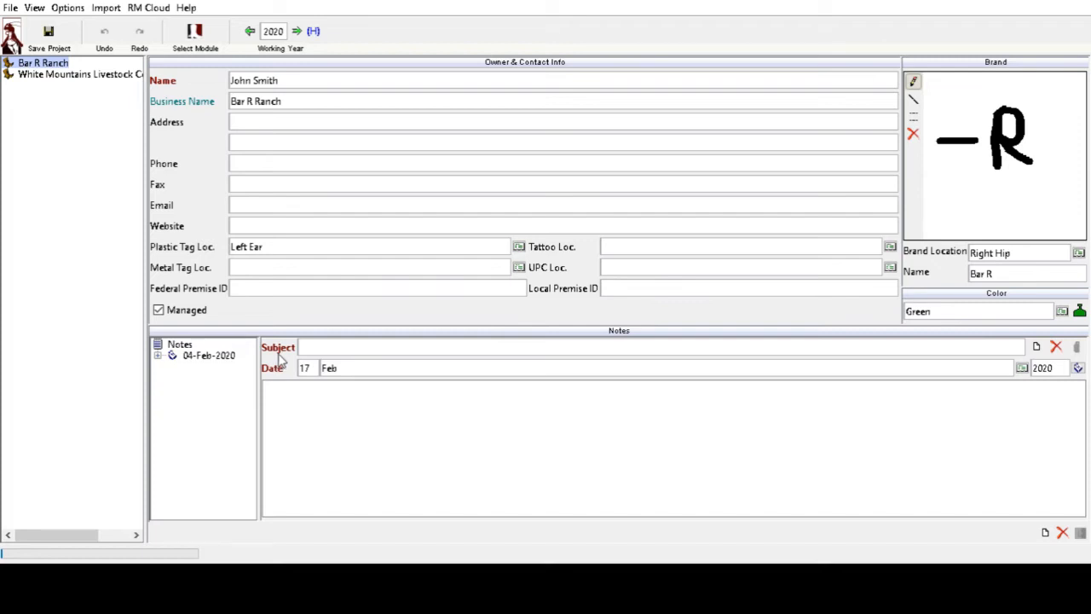
{"action": "left_click", "coordinate": [26, 76]}
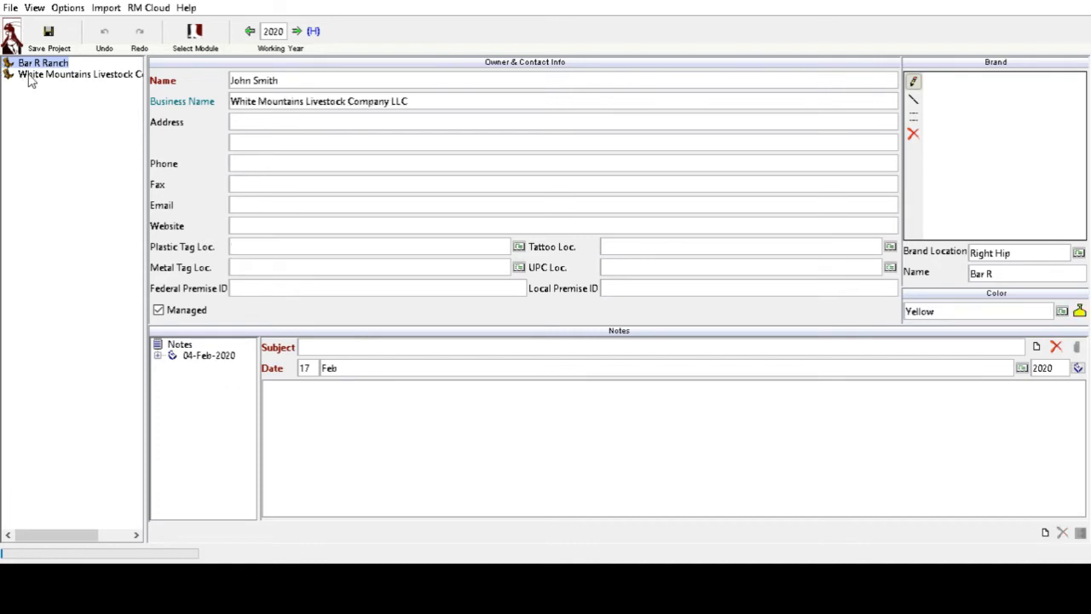
- Sketch a W, a bar beneath it, and an M in White Mountains Livestock's brand drawing area
{"action": "left_click", "coordinate": [247, 120]}
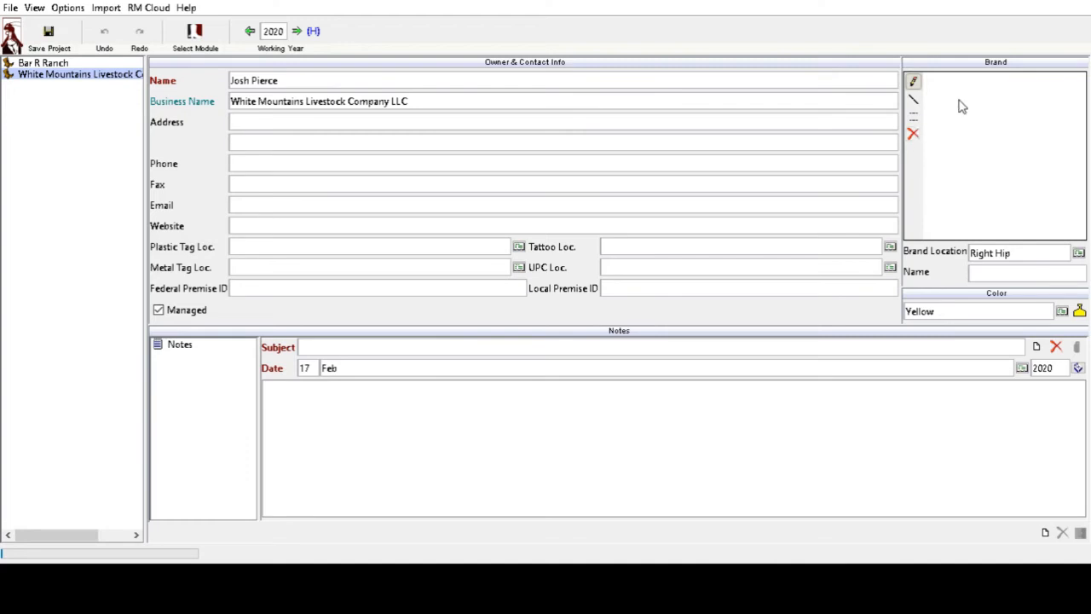
{"action": "mouse_move", "coordinate": [957, 98]}
{"action": "left_mouse_down"}
{"action": "mouse_move", "coordinate": [974, 137]}
{"action": "mouse_move", "coordinate": [993, 97]}
{"action": "mouse_move", "coordinate": [999, 136]}
{"action": "mouse_move", "coordinate": [1019, 98]}
{"action": "left_mouse_up"}
{"action": "left_click_drag", "start_coordinate": [948, 146], "coordinate": [1023, 145]}
{"action": "left_click_drag", "start_coordinate": [966, 166], "coordinate": [952, 208]}
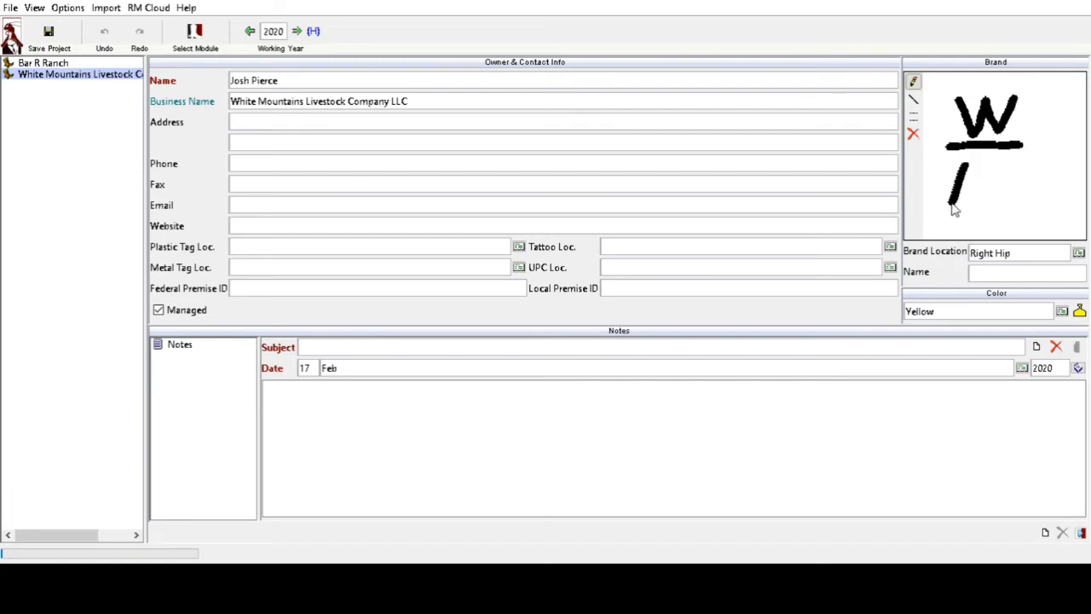
{"action": "mouse_move", "coordinate": [967, 169]}
{"action": "left_mouse_down"}
{"action": "mouse_move", "coordinate": [970, 206]}
{"action": "mouse_move", "coordinate": [988, 166]}
{"action": "mouse_move", "coordinate": [998, 210]}
{"action": "left_mouse_up"}
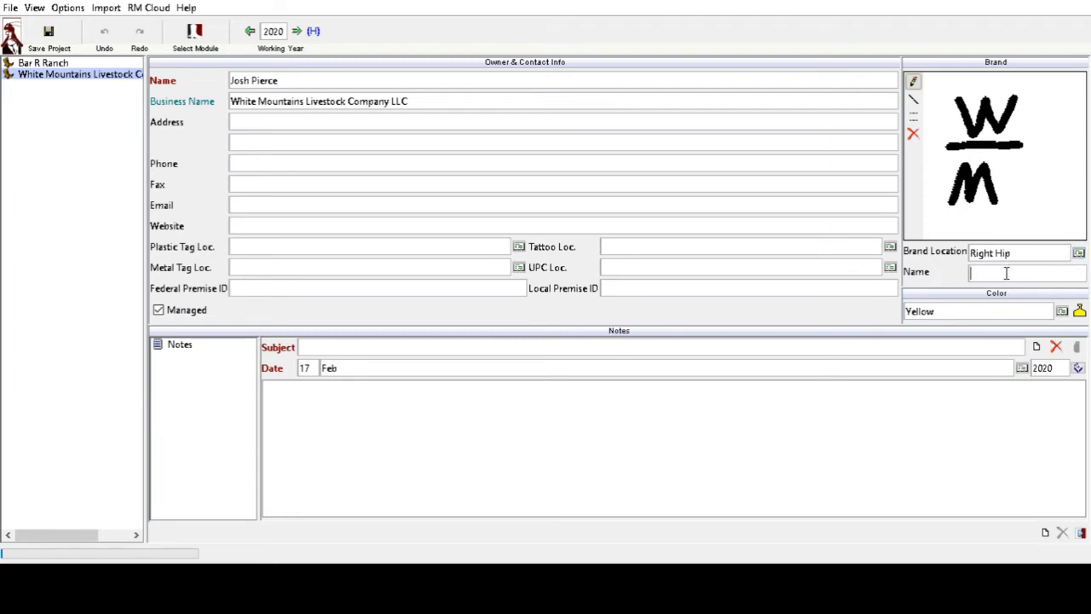
- Name the brand 'W Bar M', save the White Mountains owner, and start a blank owner record
{"action": "left_click", "coordinate": [977, 276]}
{"action": "type", "text": "W Bar M"}
{"action": "left_click", "coordinate": [1081, 534]}
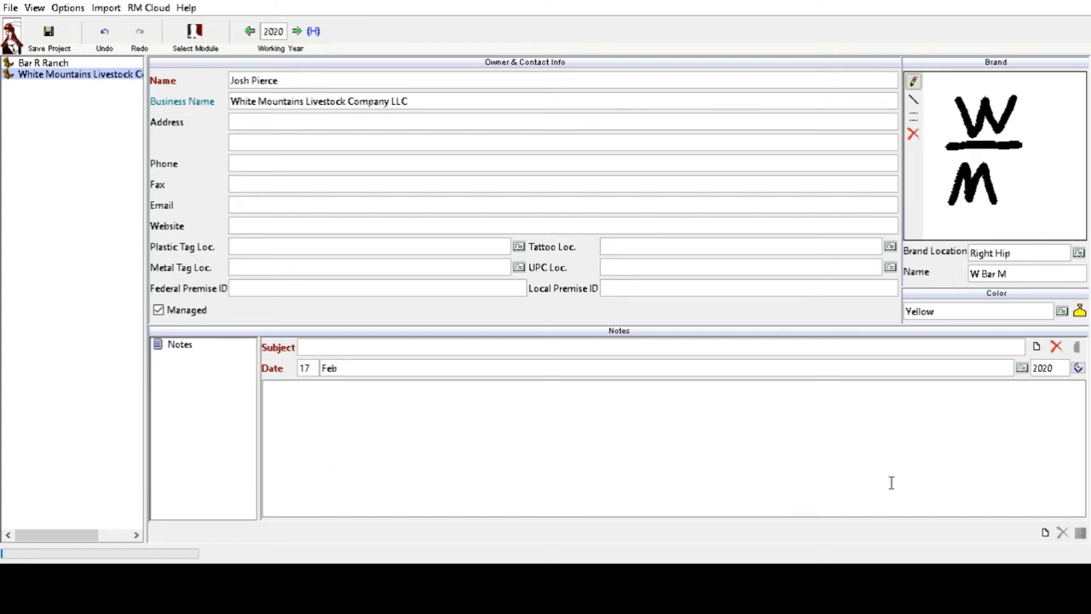
{"action": "left_click", "coordinate": [1046, 535]}
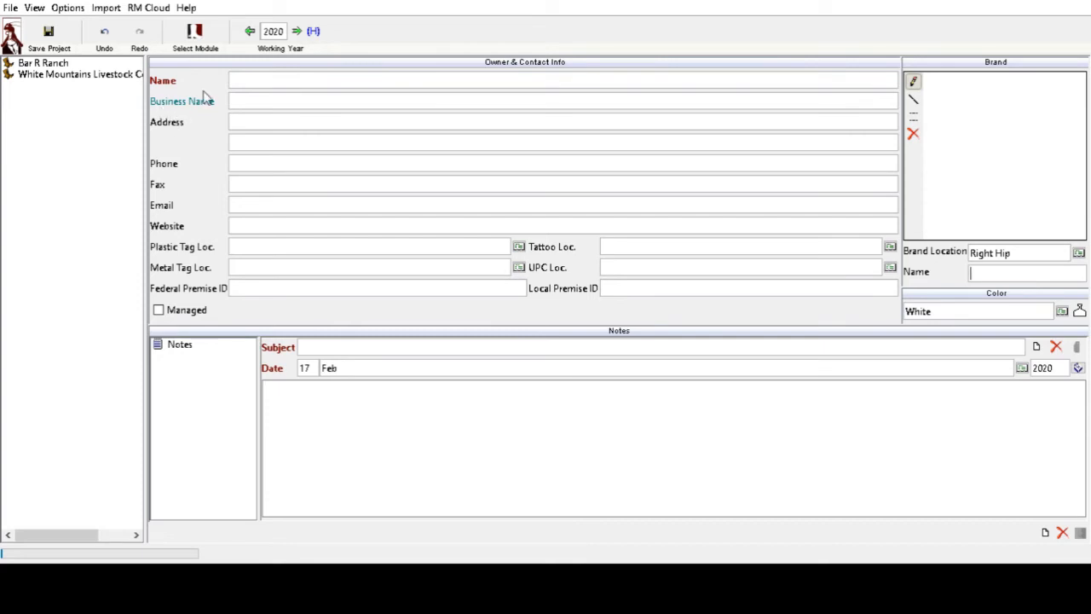
- Enter the owner's full name, business name 'Horse Ranch LLC', and plastic tag location 'Left Ear'
{"action": "left_click", "coordinate": [251, 79]}
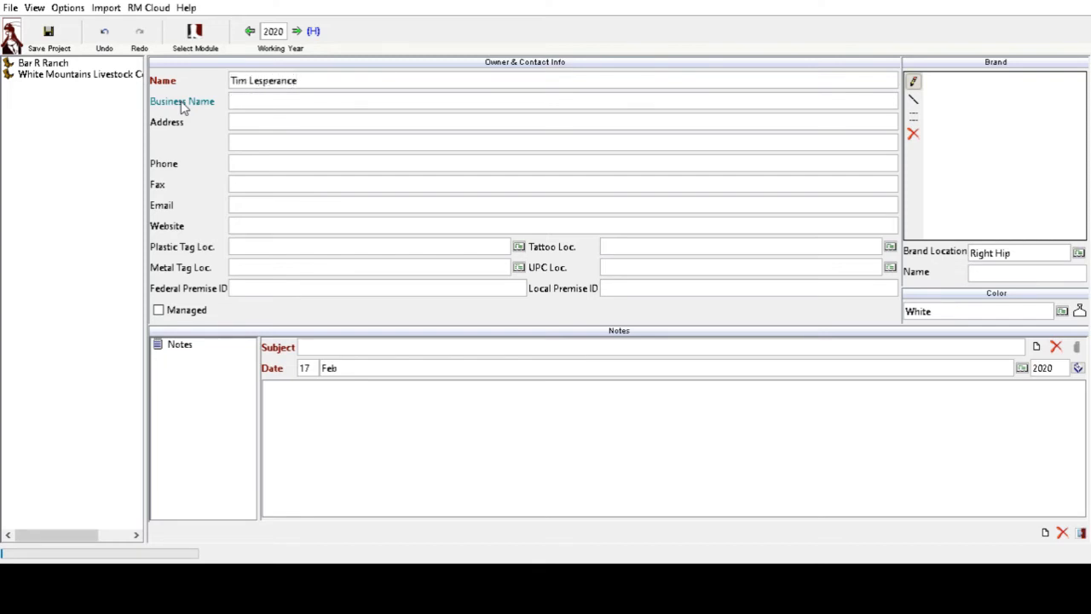
{"action": "type", "text": "Horse Ranch LLC"}
{"action": "key", "text": "Tab"}
{"action": "left_click", "coordinate": [256, 246]}
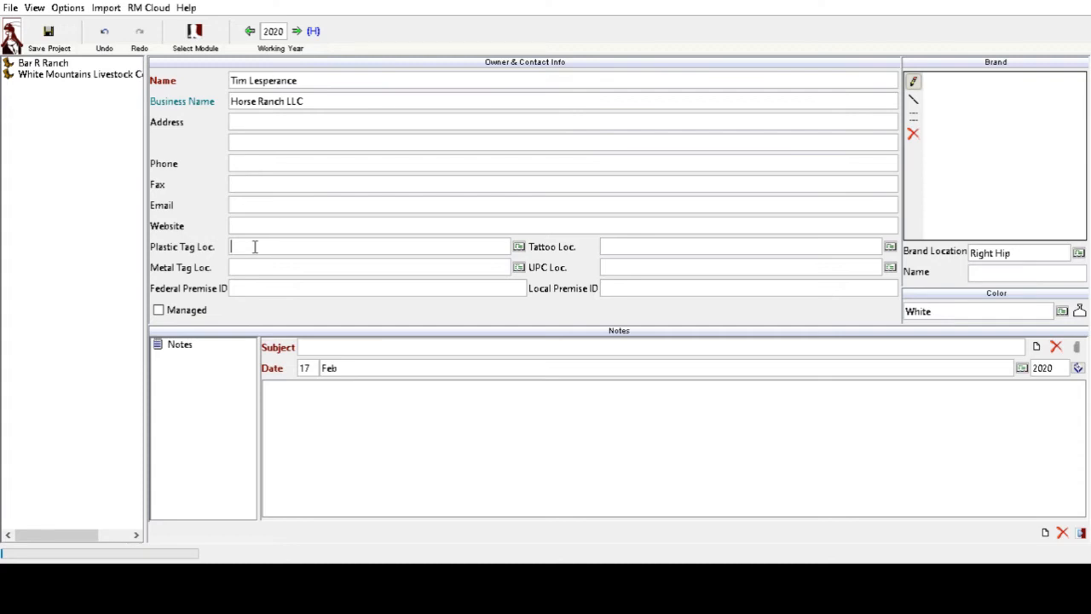
{"action": "type", "text": "Left Ear"}
- Set the brand location to Right Rib and draw an L-T brand with straight lines
{"action": "left_click", "coordinate": [1008, 370]}
{"action": "mouse_move", "coordinate": [981, 85]}
{"action": "left_mouse_down"}
{"action": "mouse_move", "coordinate": [979, 139]}
{"action": "mouse_move", "coordinate": [1006, 143]}
{"action": "mouse_move", "coordinate": [959, 149]}
{"action": "mouse_move", "coordinate": [1038, 155]}
{"action": "left_mouse_up"}
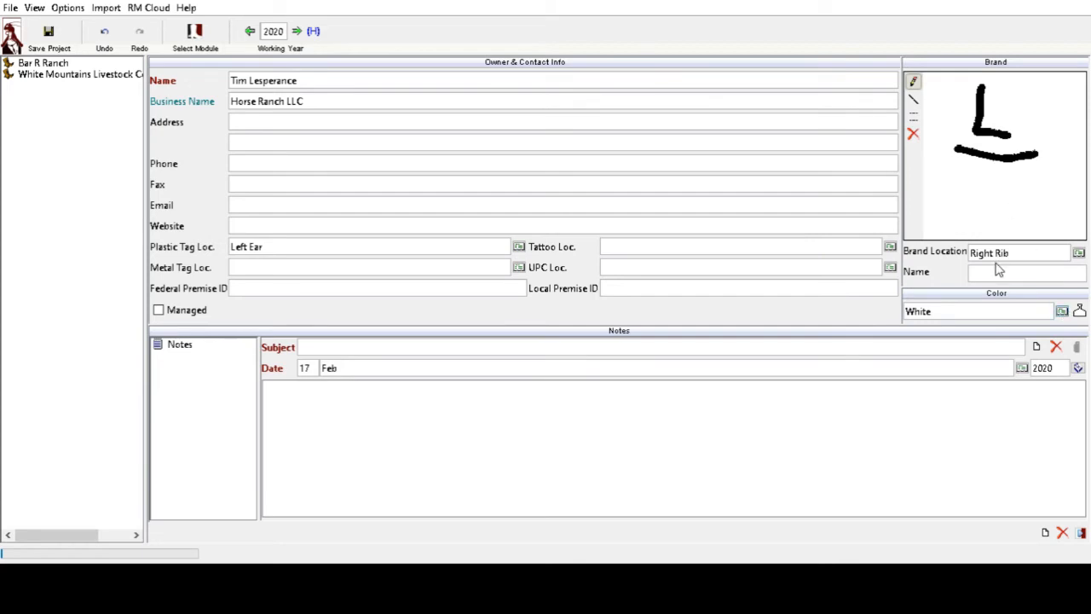
{"action": "left_click", "coordinate": [913, 134]}
{"action": "left_click", "coordinate": [912, 100]}
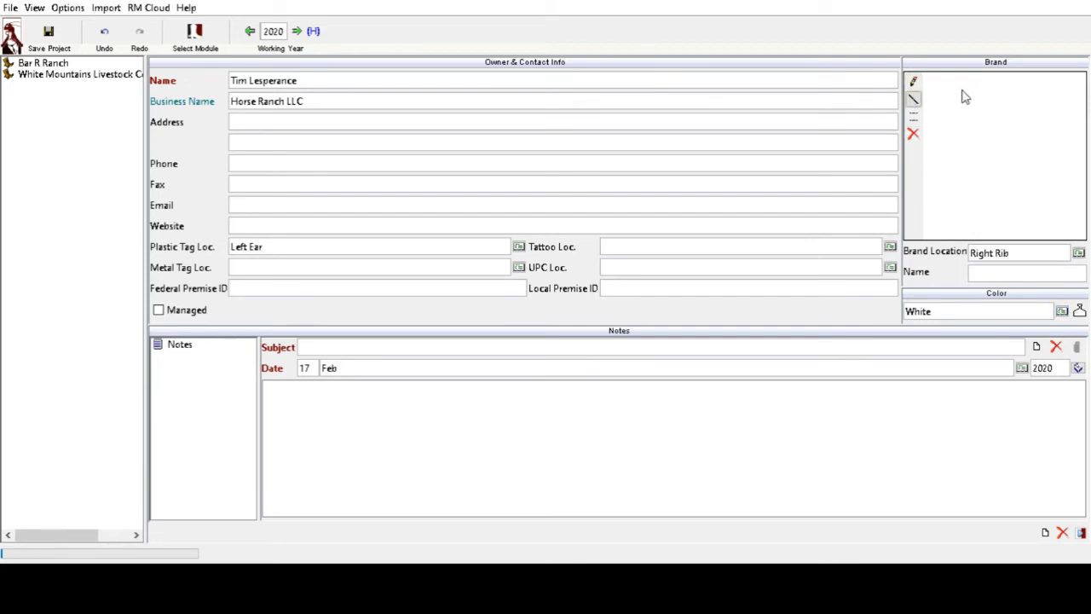
{"action": "mouse_move", "coordinate": [970, 86]}
{"action": "left_mouse_down"}
{"action": "mouse_move", "coordinate": [970, 133]}
{"action": "mouse_move", "coordinate": [1002, 134]}
{"action": "mouse_move", "coordinate": [1023, 151]}
{"action": "mouse_move", "coordinate": [977, 174]}
{"action": "mouse_move", "coordinate": [978, 215]}
{"action": "left_mouse_up"}
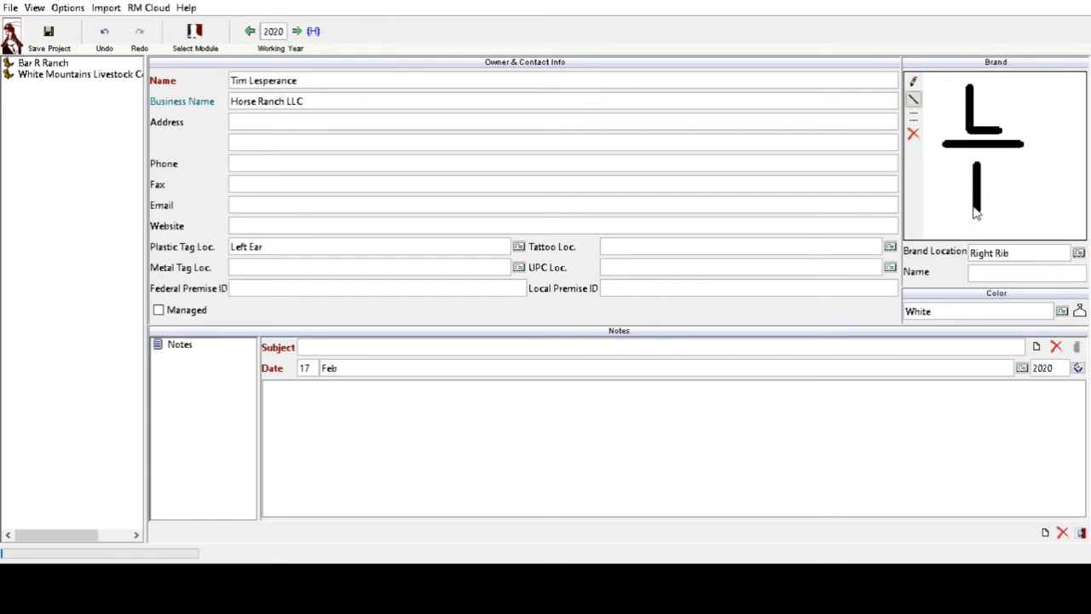
{"action": "left_click_drag", "start_coordinate": [953, 165], "coordinate": [1006, 166]}
- Colour the brand Purple and save Horse Ranch LLC as a new owner
{"action": "left_click", "coordinate": [913, 81]}
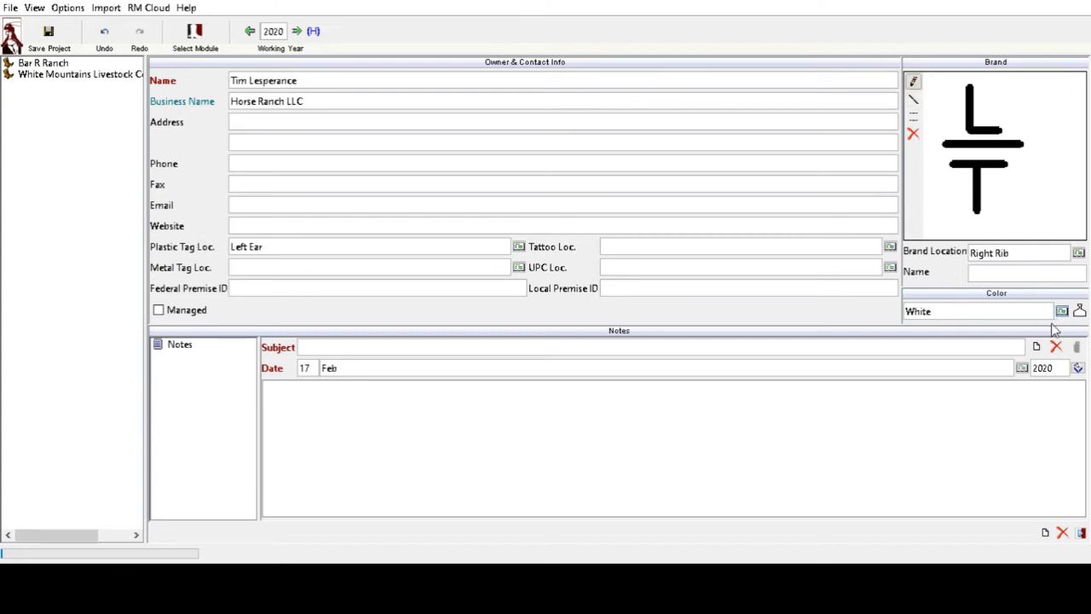
{"action": "left_click", "coordinate": [970, 463]}
{"action": "left_click", "coordinate": [1080, 533]}
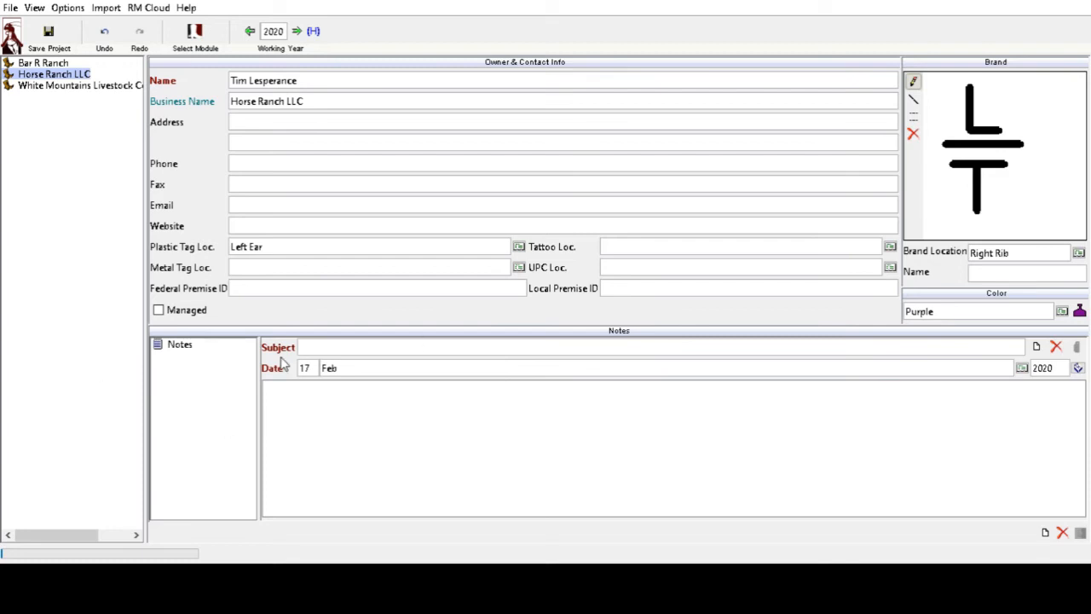
- Toggle the managed checkbox on and off, then switch between Horse Ranch LLC and White Mountains records
{"action": "left_click", "coordinate": [189, 311]}
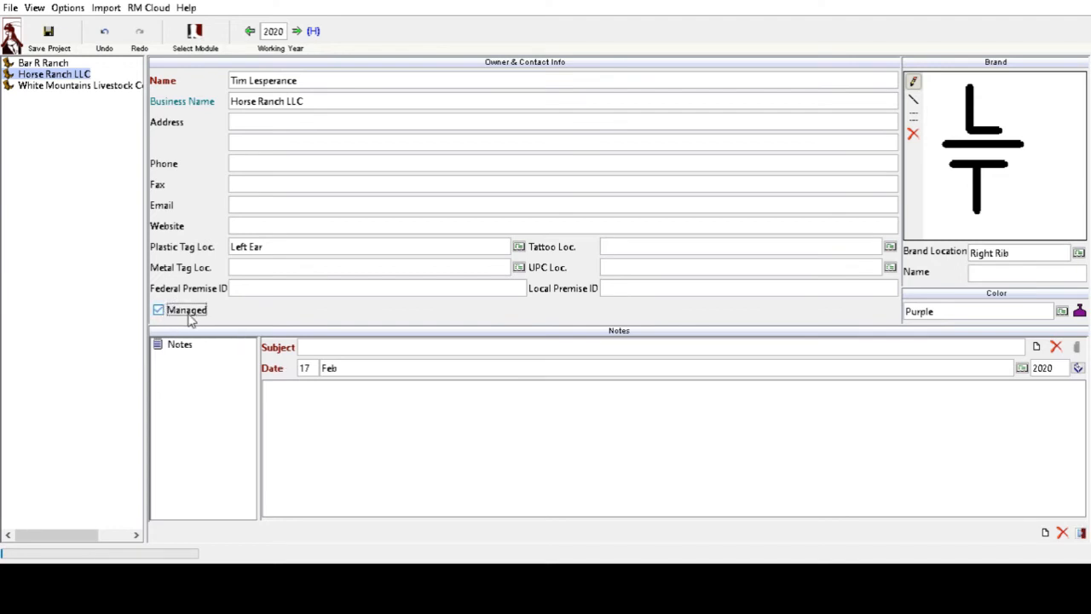
{"action": "left_click", "coordinate": [186, 311]}
{"action": "left_click", "coordinate": [65, 78]}
{"action": "left_click", "coordinate": [86, 86]}
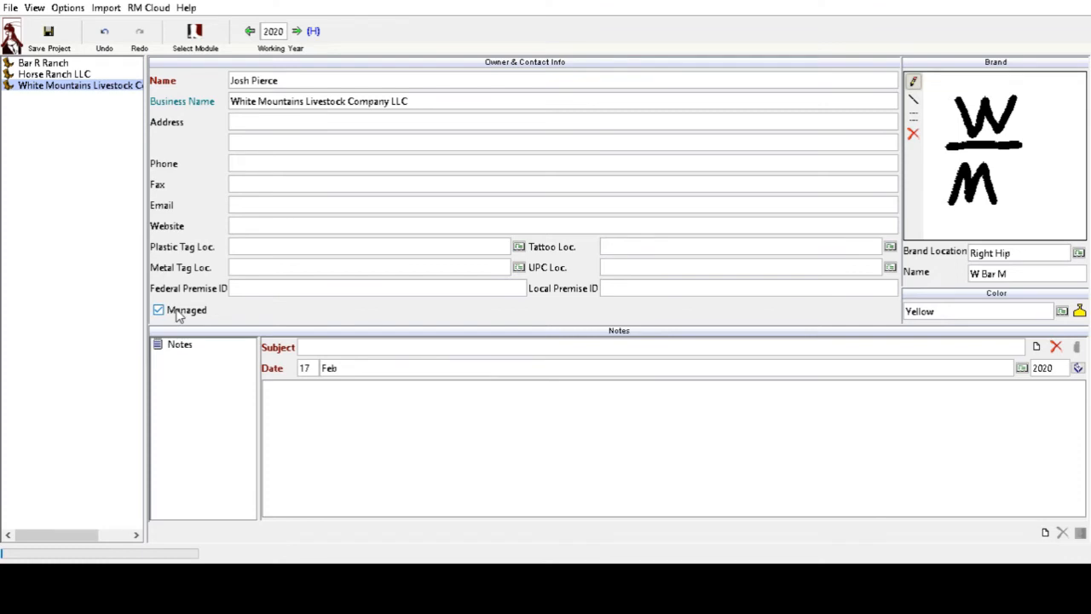
{"action": "left_click", "coordinate": [53, 77]}
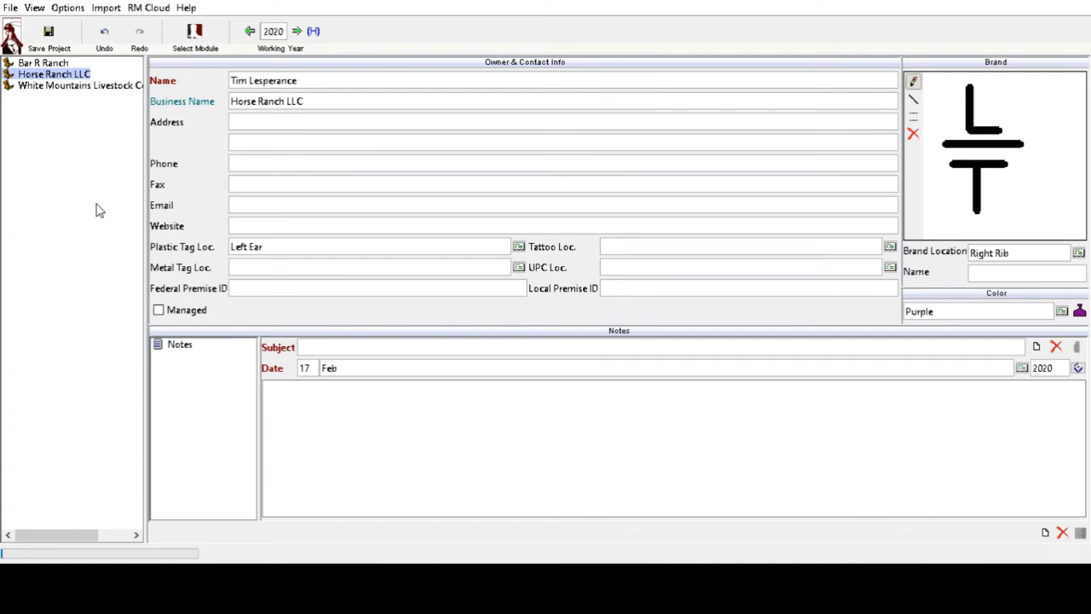
- Go Home, open the Cattle Herd list, and open Black Angus cow A360's record
{"action": "left_click", "coordinate": [195, 36]}
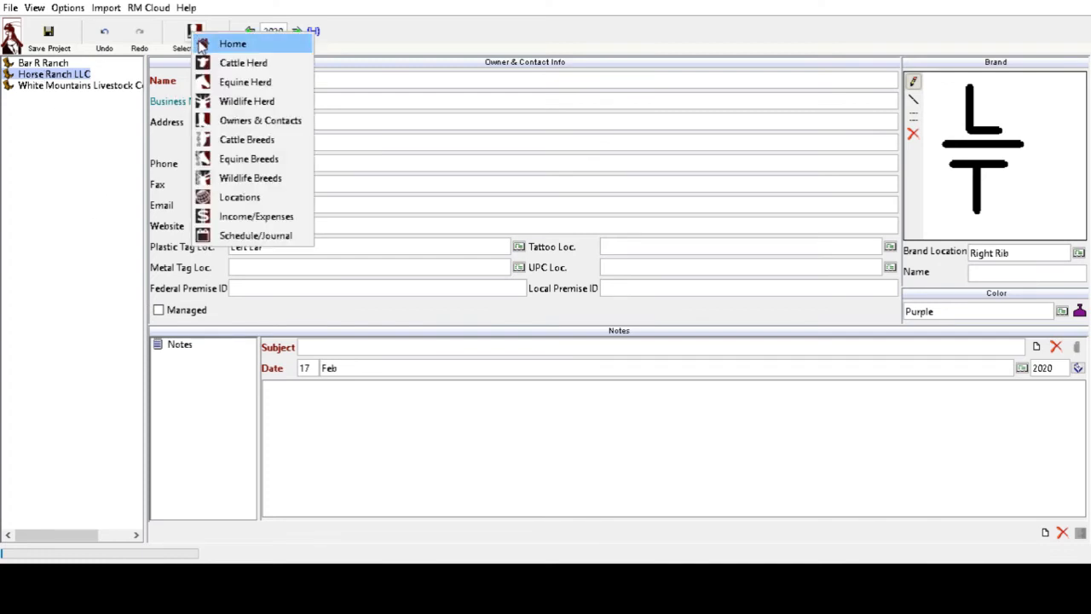
{"action": "left_click", "coordinate": [203, 42]}
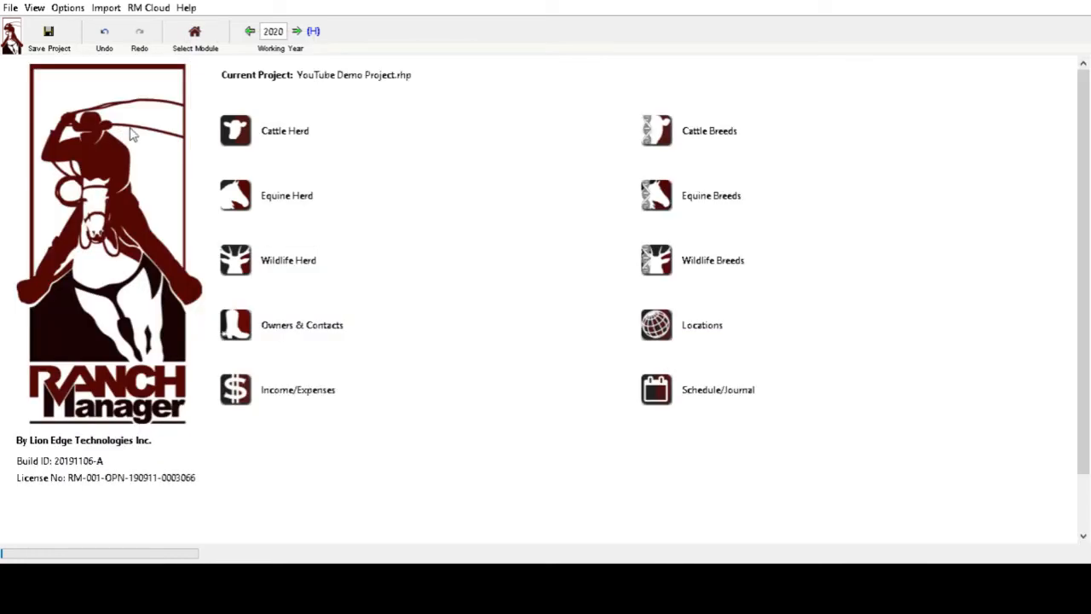
{"action": "left_click", "coordinate": [256, 152]}
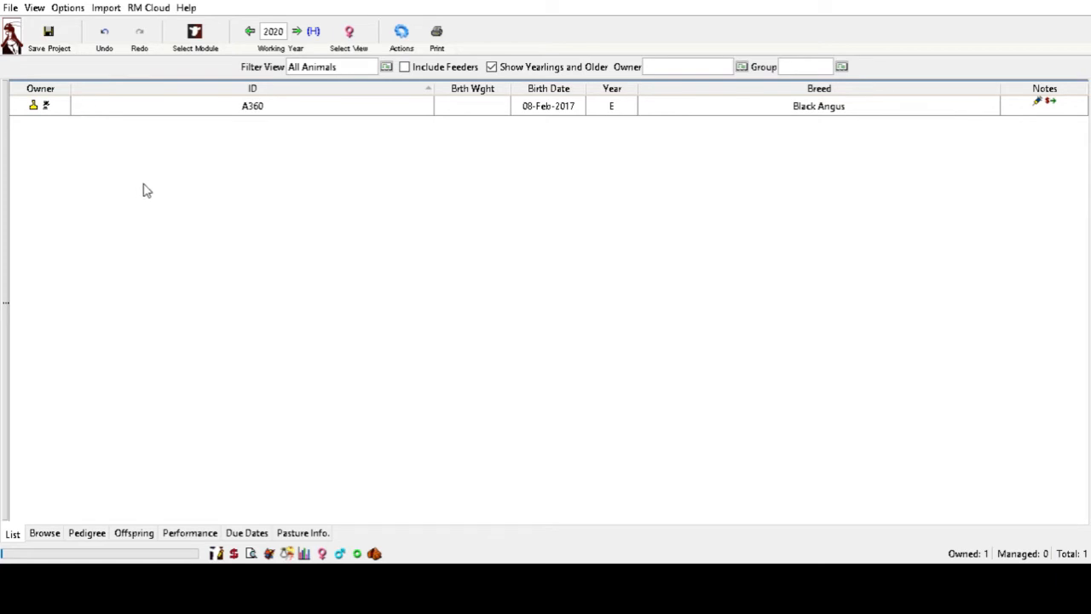
{"action": "double_click", "coordinate": [183, 112]}
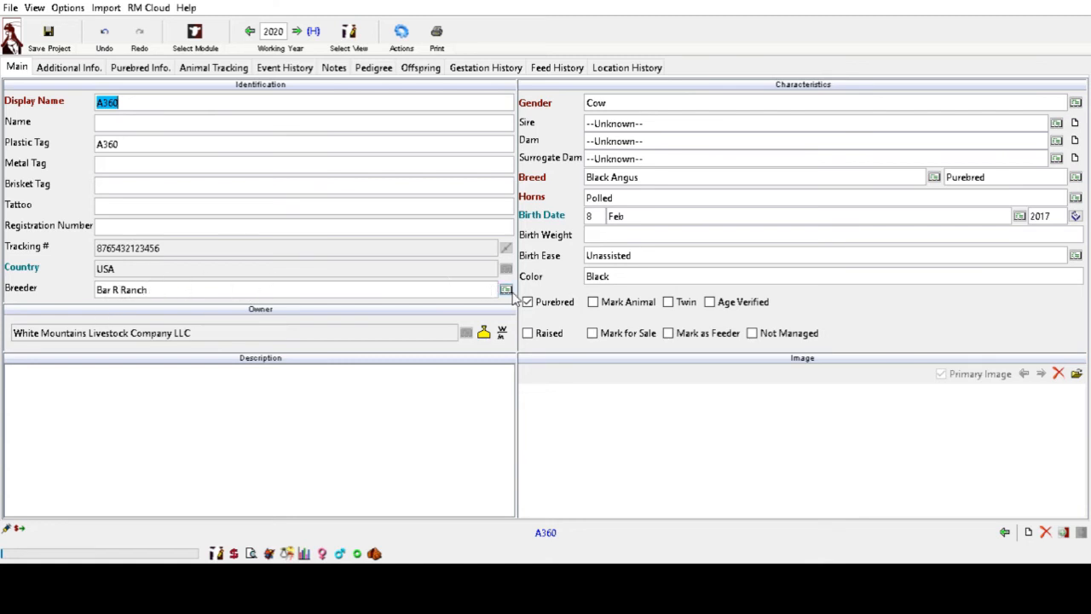
- Look up A360's breeder choices (Bar R Ranch) and save the project
{"action": "double_click", "coordinate": [422, 336]}
{"action": "left_click", "coordinate": [52, 31]}
{"action": "left_click", "coordinate": [195, 34]}
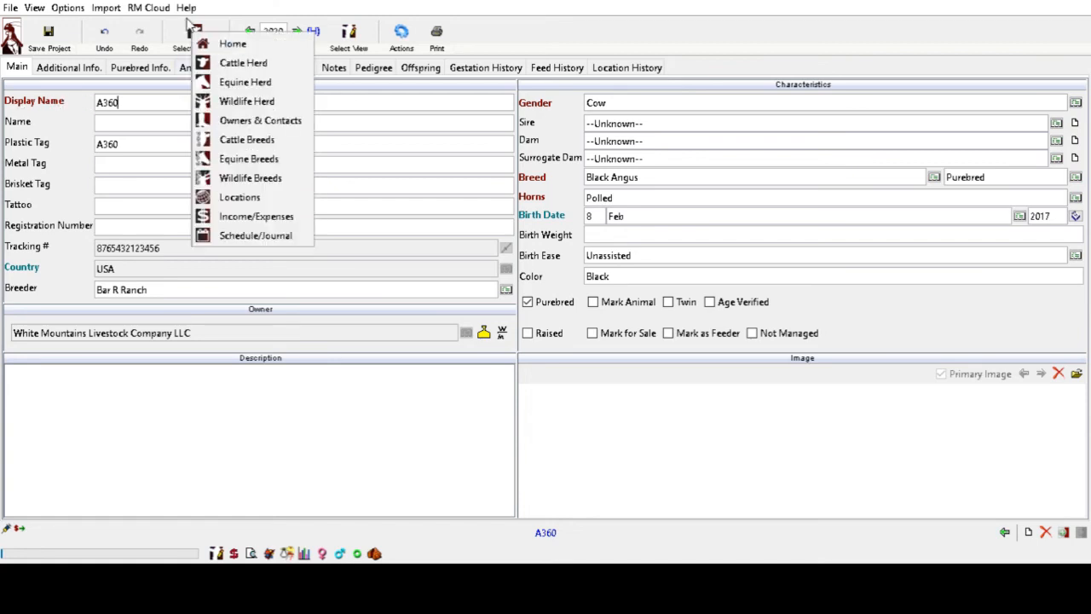
- Close the module list and bring up the animal search view
{"action": "left_click", "coordinate": [215, 69]}
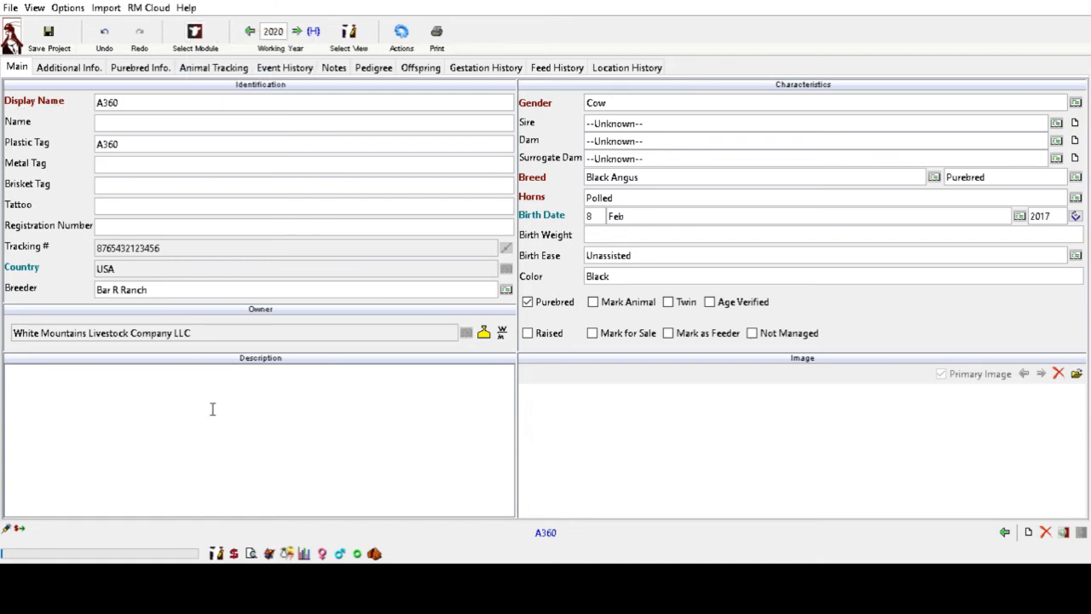
{"action": "left_click", "coordinate": [401, 33]}
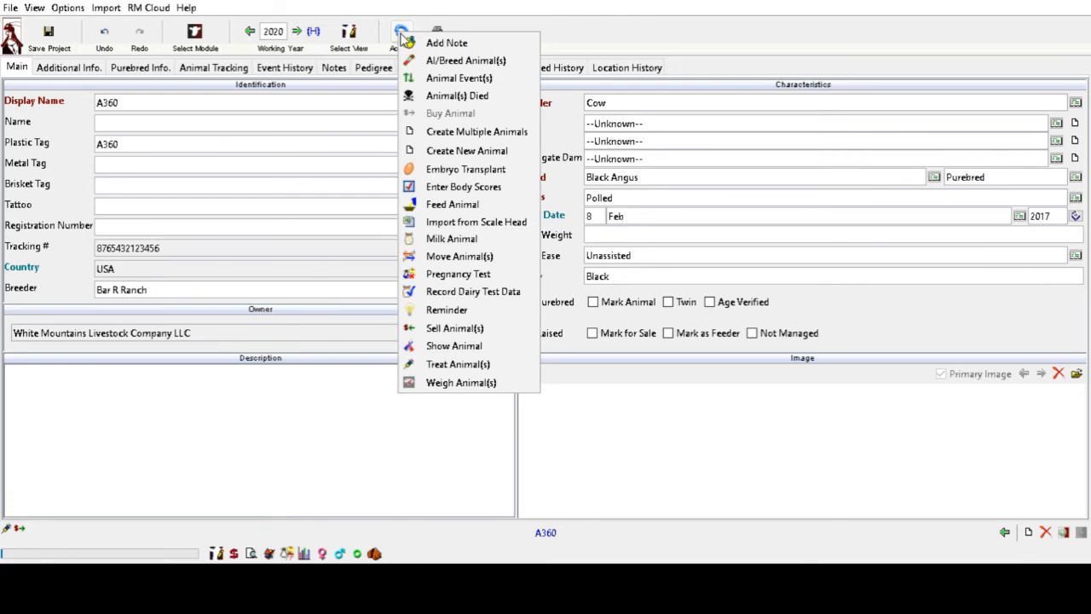
{"action": "left_click", "coordinate": [401, 34]}
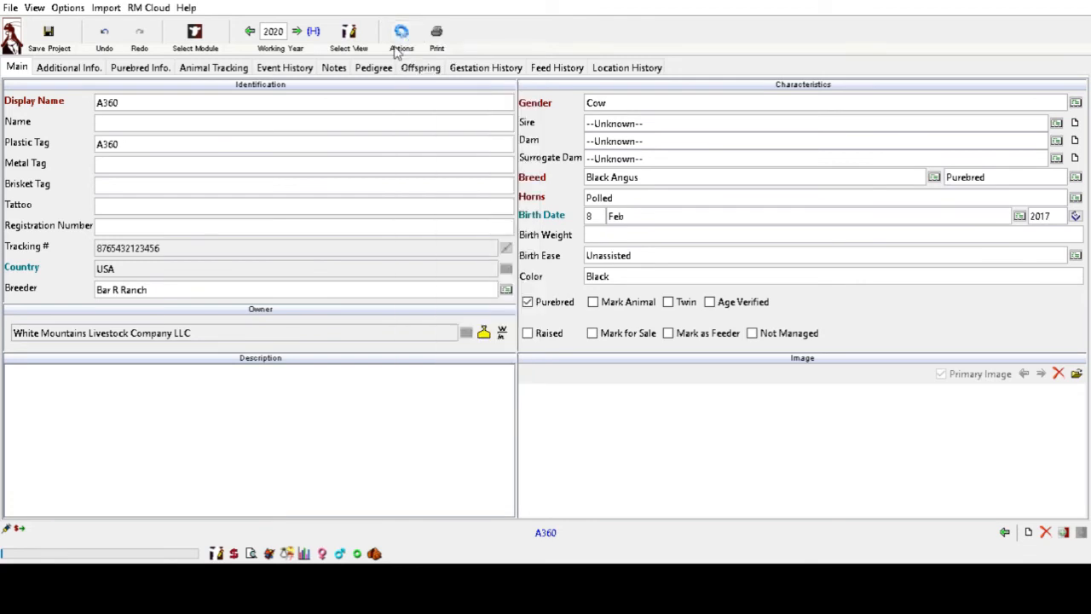
{"action": "left_click", "coordinate": [250, 553]}
- Start a new animal record and set its breeder to Bar R Ranch
{"action": "left_click", "coordinate": [415, 43]}
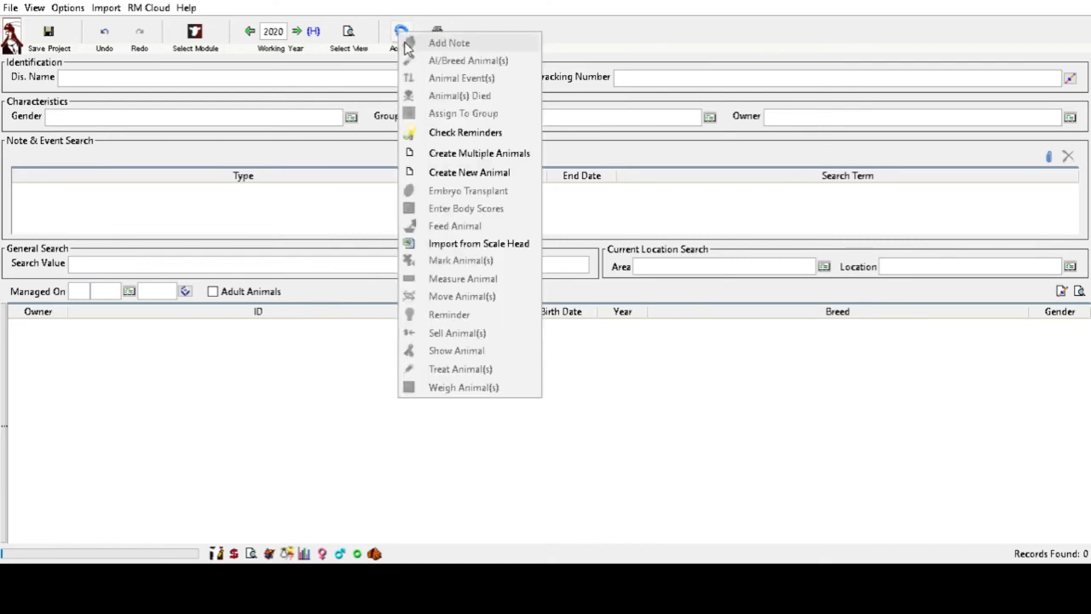
{"action": "left_click", "coordinate": [460, 172]}
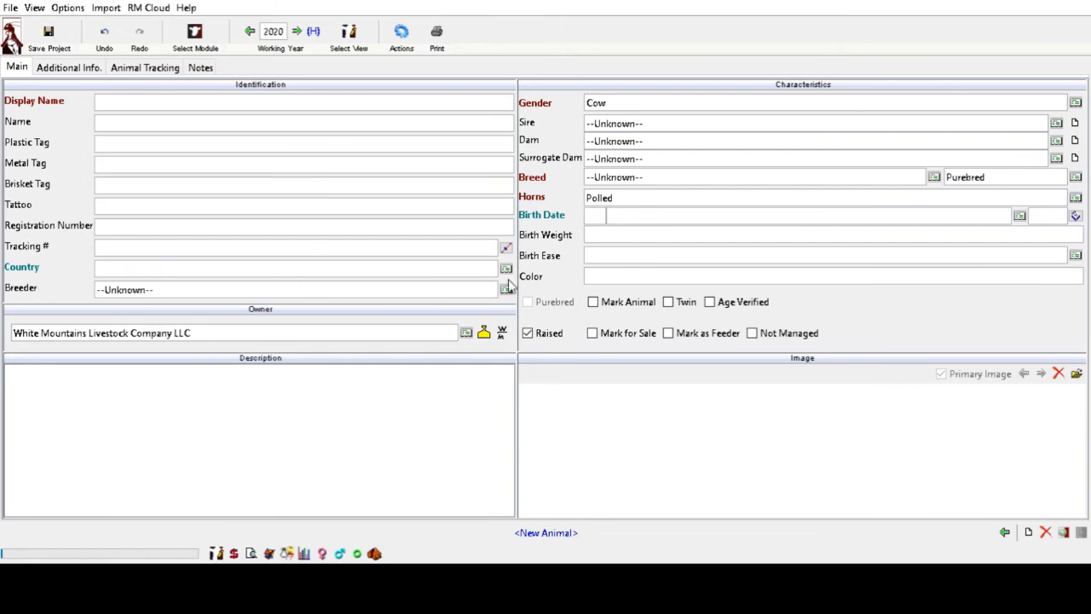
{"action": "left_click", "coordinate": [388, 315]}
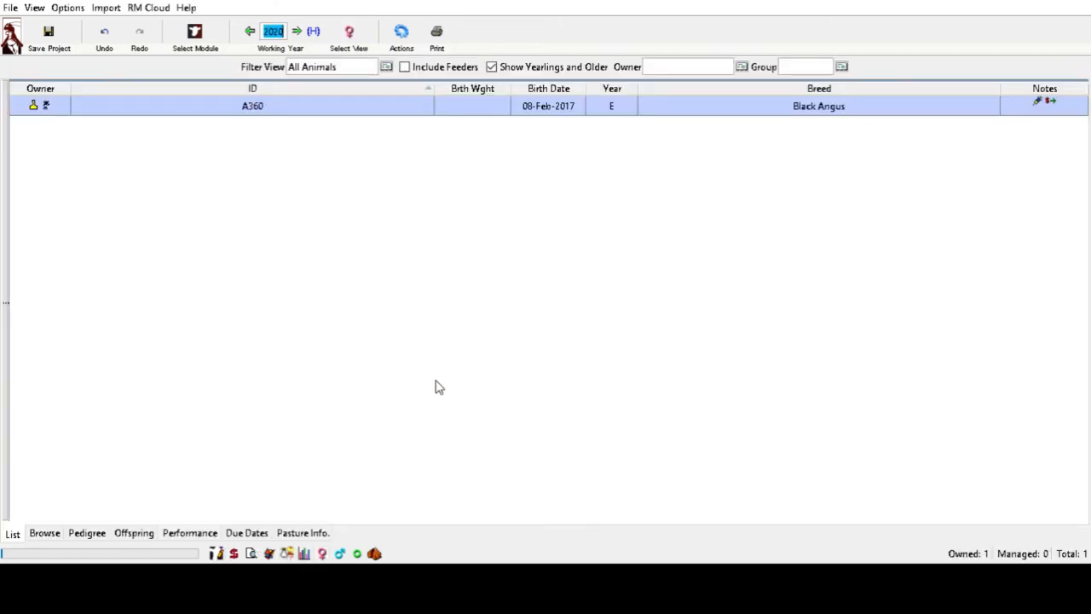
- Reopen cow A360's record and browse the available animal actions
{"action": "double_click", "coordinate": [143, 104]}
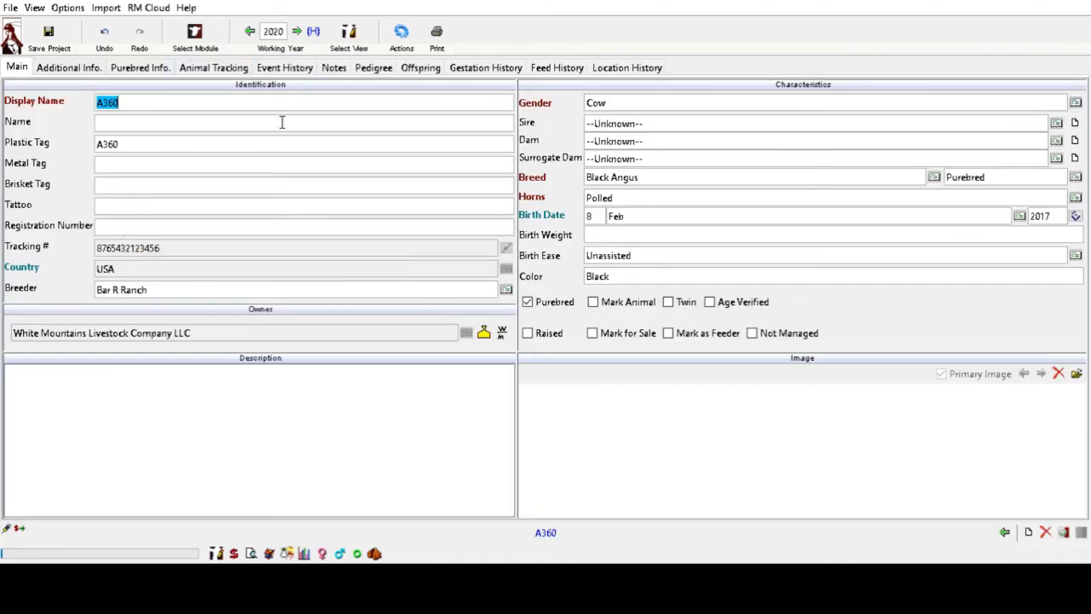
{"action": "left_click", "coordinate": [400, 31]}
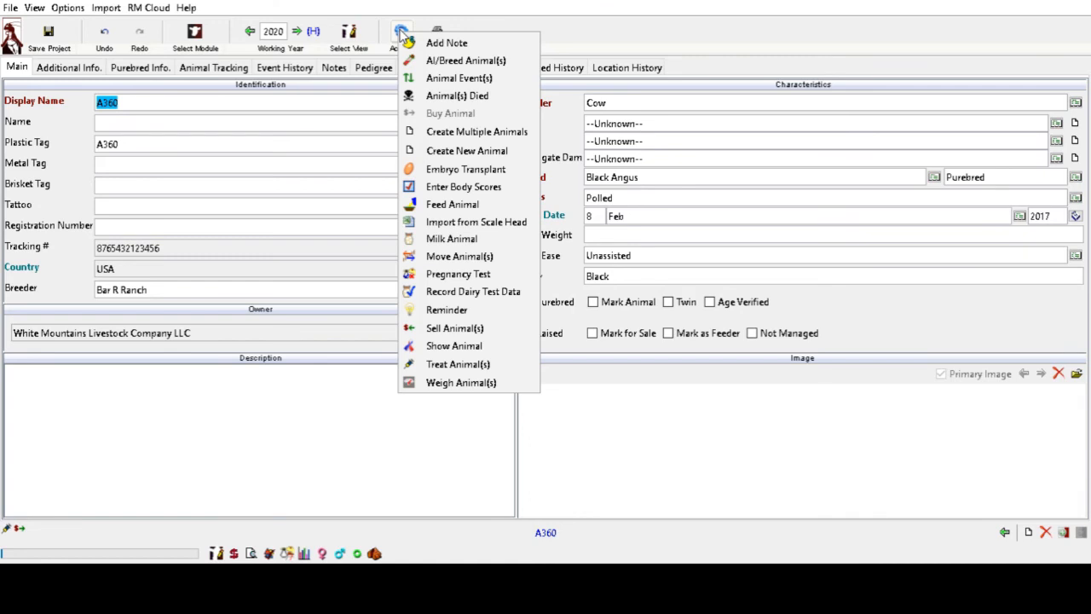
{"action": "left_click", "coordinate": [401, 31]}
{"action": "left_click", "coordinate": [404, 36]}
- Dismiss the actions list and save the project
{"action": "left_click", "coordinate": [420, 331]}
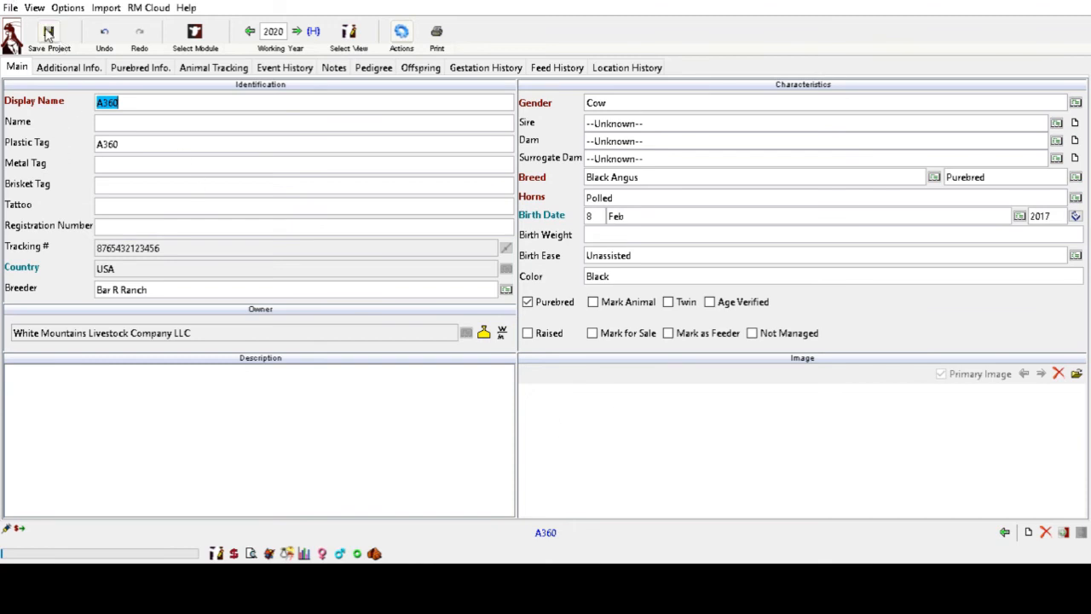
{"action": "left_click", "coordinate": [152, 9]}
{"action": "left_click", "coordinate": [151, 28]}
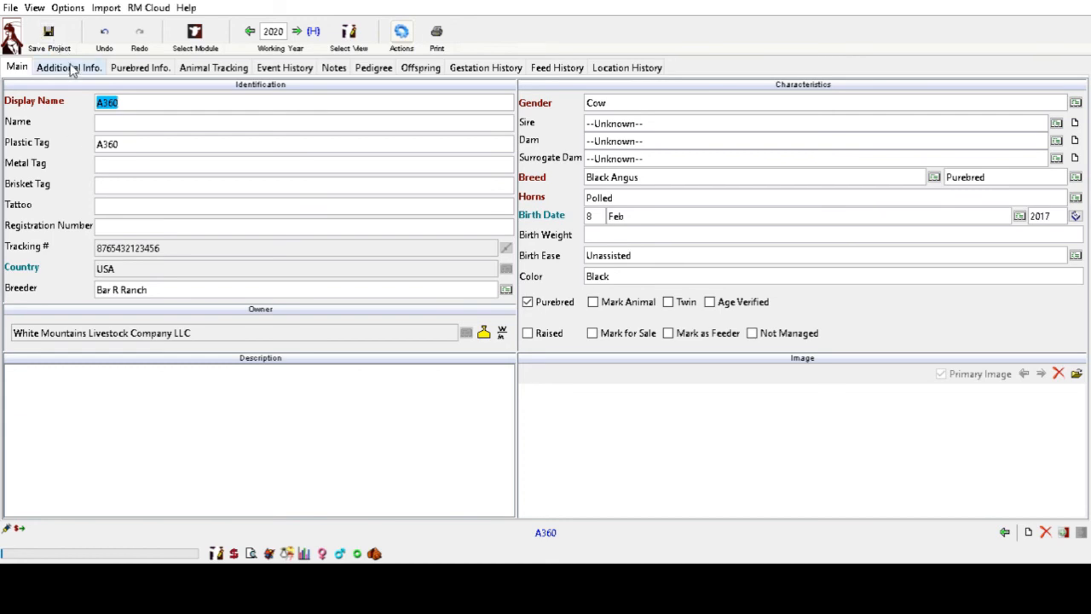
- Pick Home from the Select Module list, leaving A360's cattle record for the YouTube Demo Project home page
{"action": "left_click", "coordinate": [190, 38]}
{"action": "left_click", "coordinate": [214, 62]}
{"action": "left_click", "coordinate": [196, 36]}
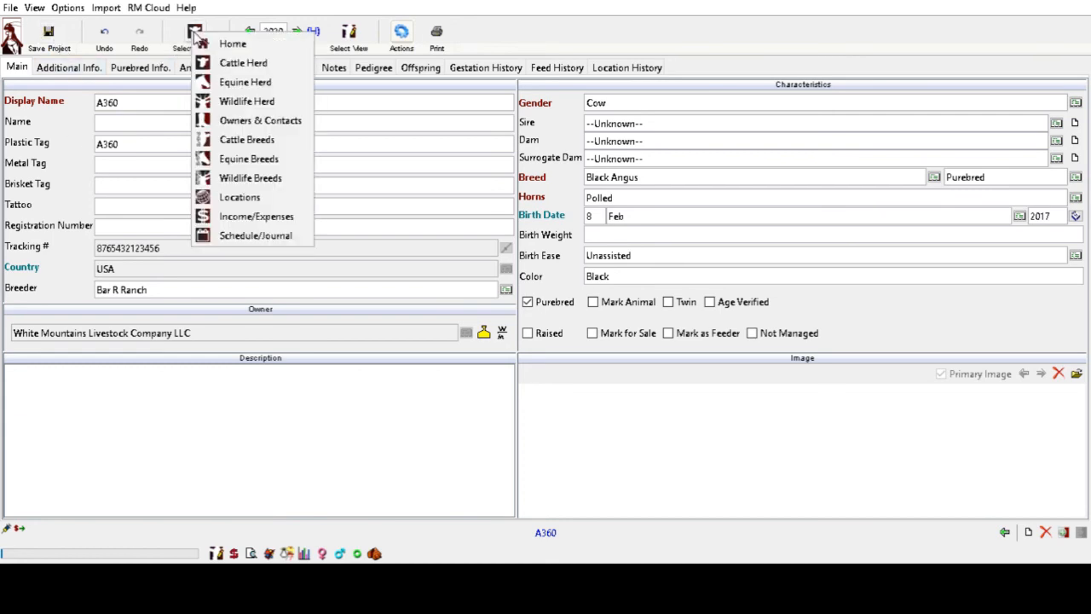
{"action": "left_click", "coordinate": [215, 45]}
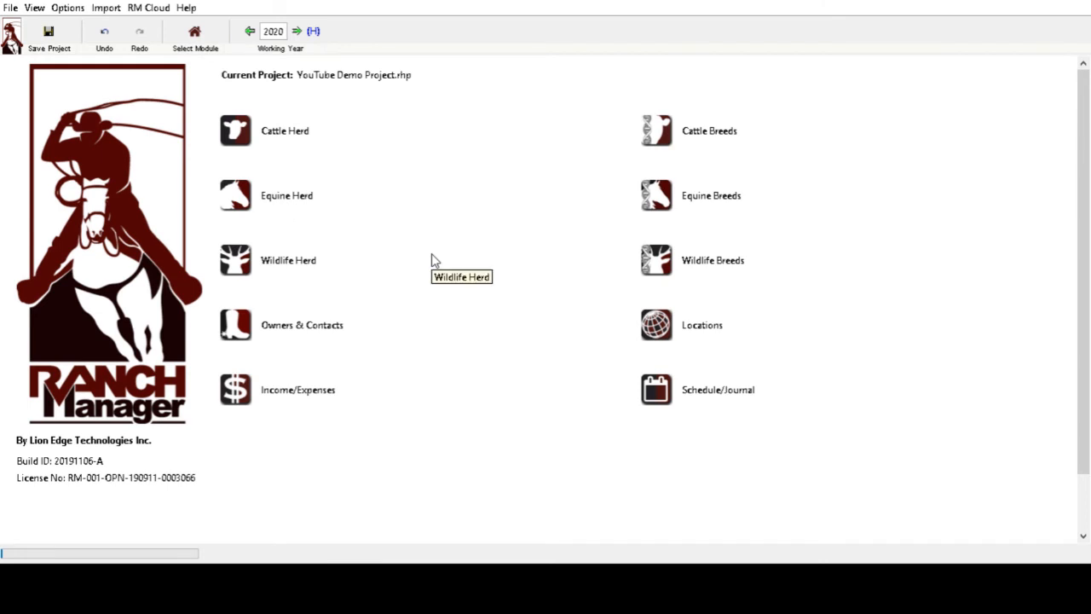